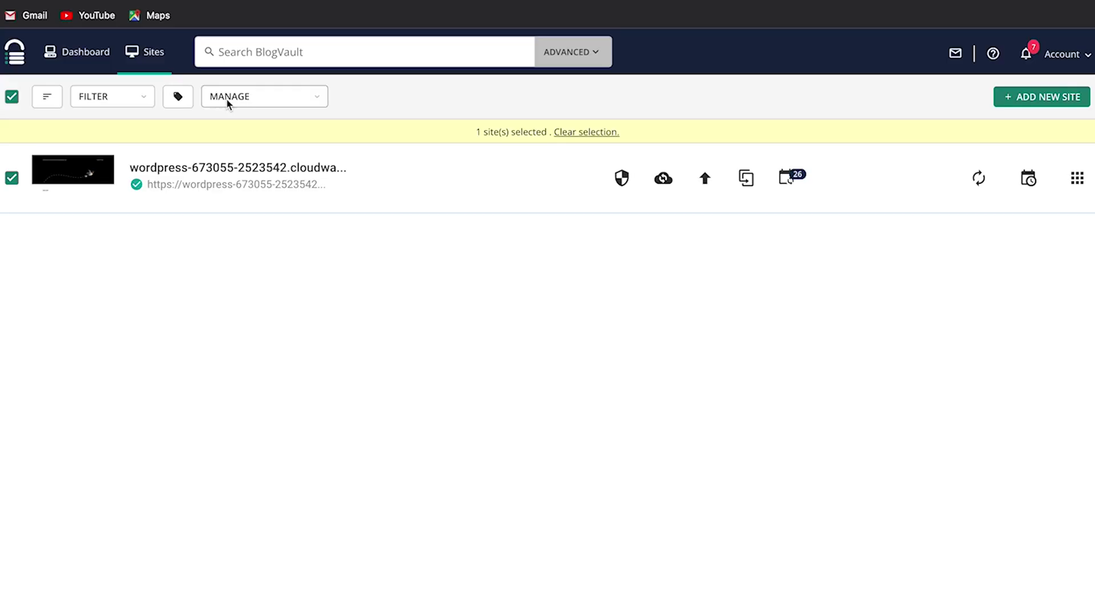
Preview GeoBlocking with Afghanistan and Albania selected, then scroll down to the Traffic and Login Requests charts.
click(227, 101)
click(238, 214)
click(403, 269)
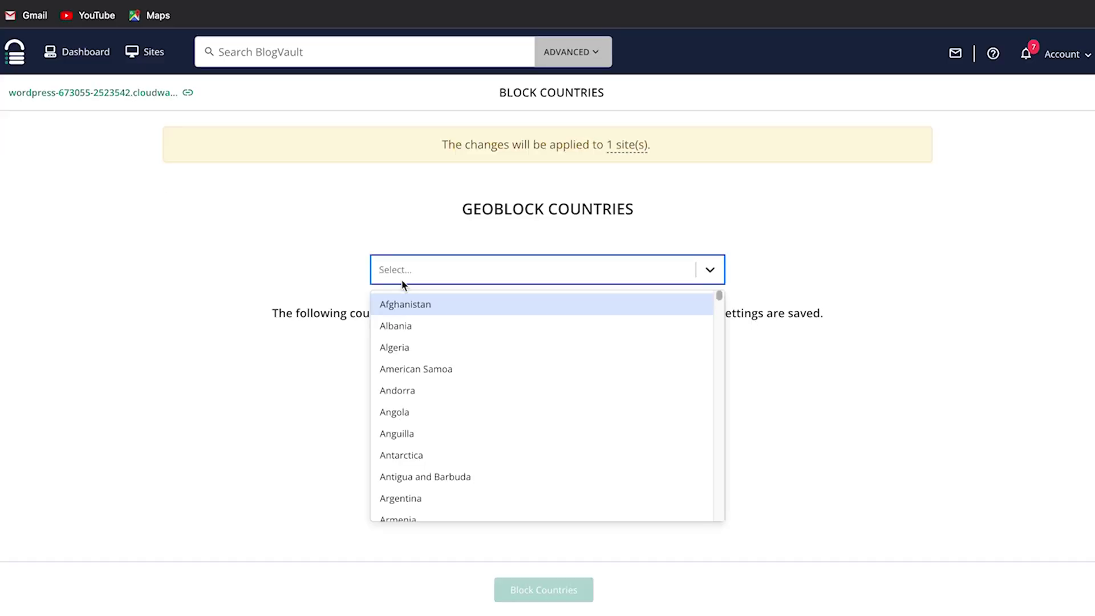
click(403, 302)
click(403, 323)
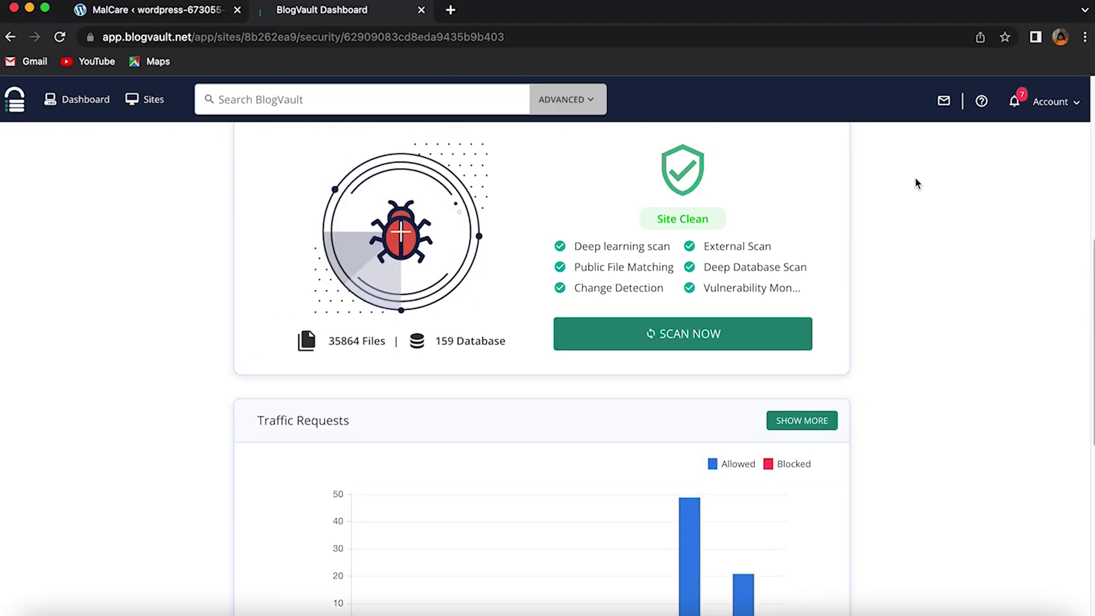
scroll(914, 178, down, 3)
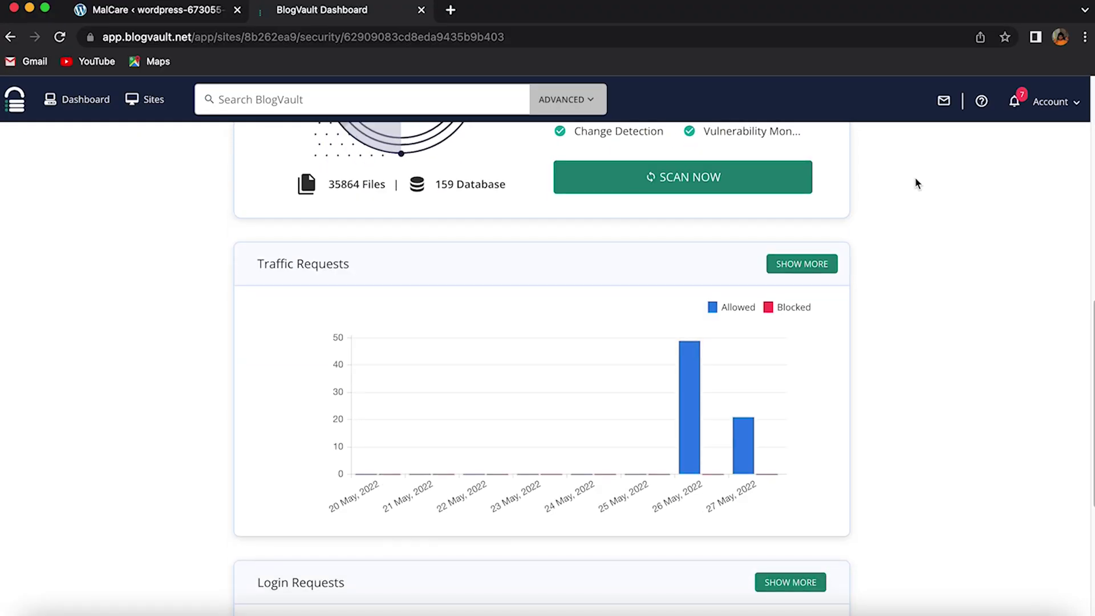
scroll(915, 182, down, 5)
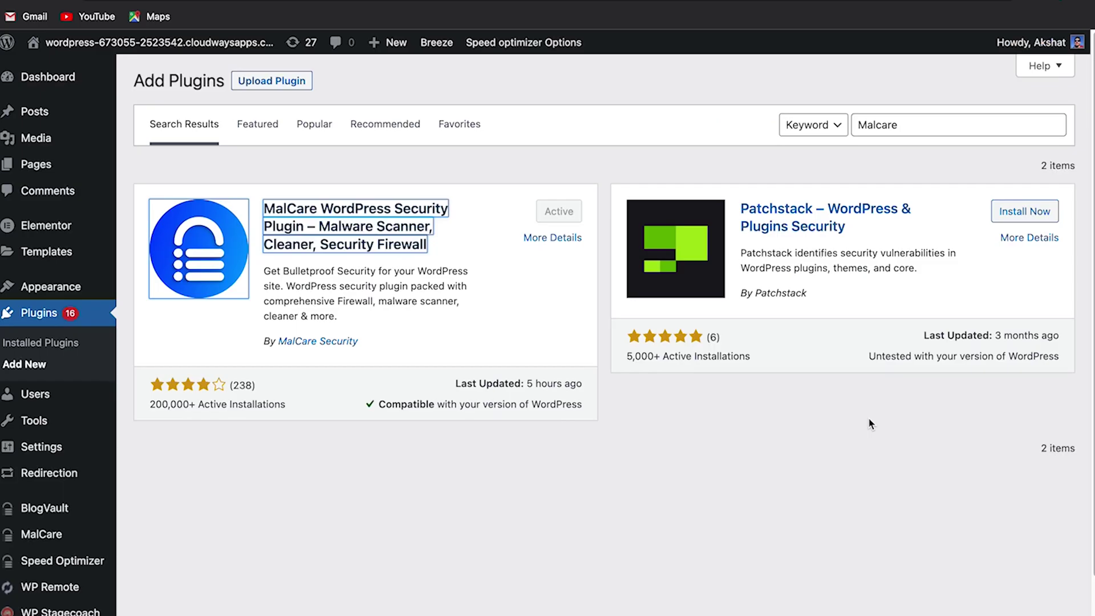
Go from MalCare in WordPress to the Sites list, select the WordPress site and open its MANAGE menu.
click(639, 162)
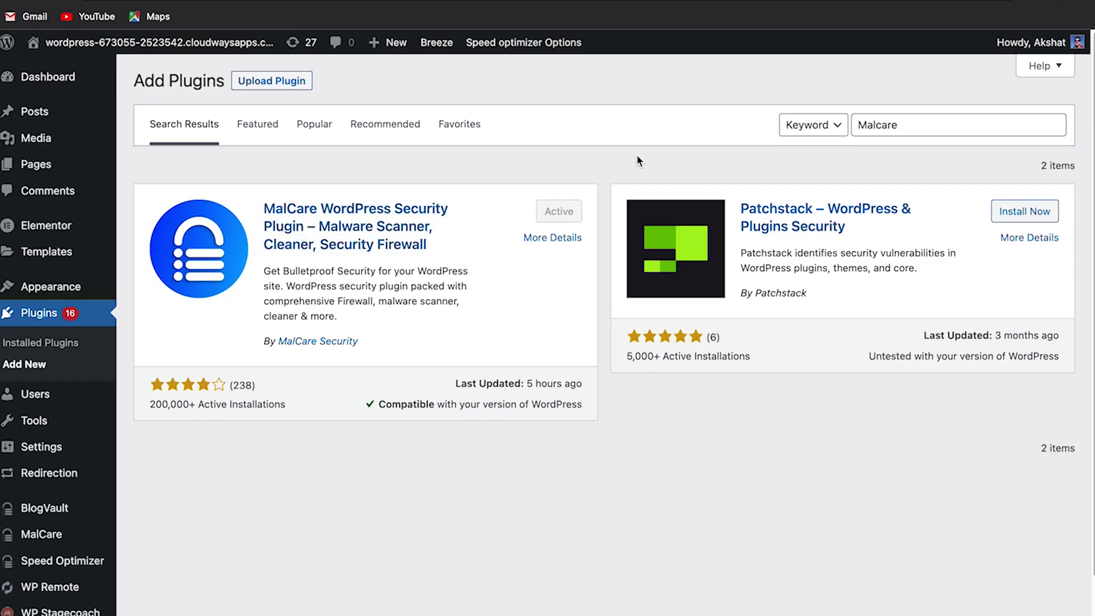
click(40, 536)
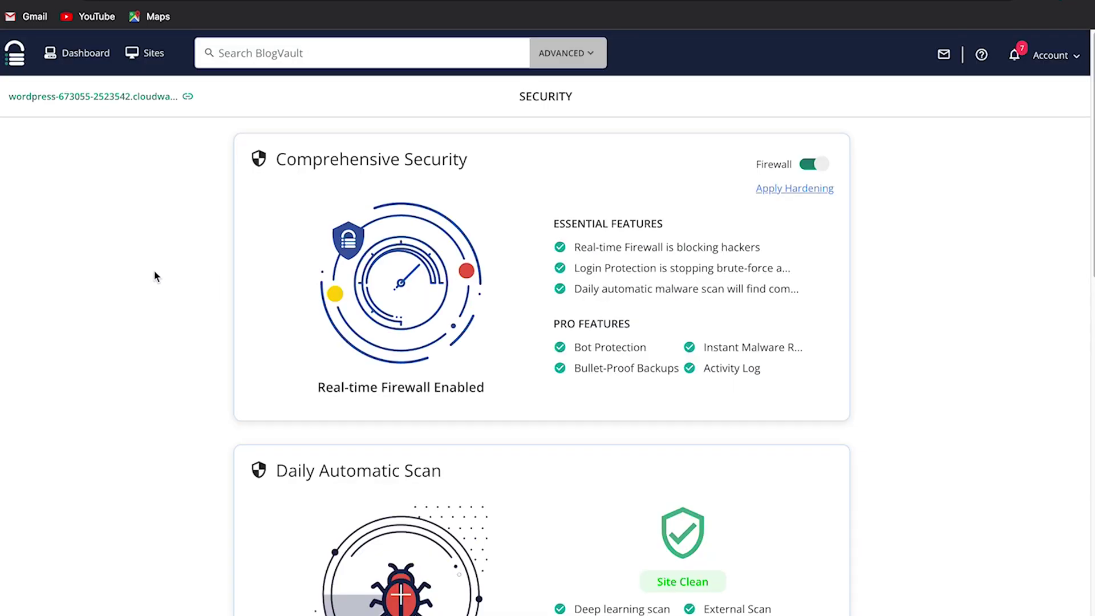
click(154, 55)
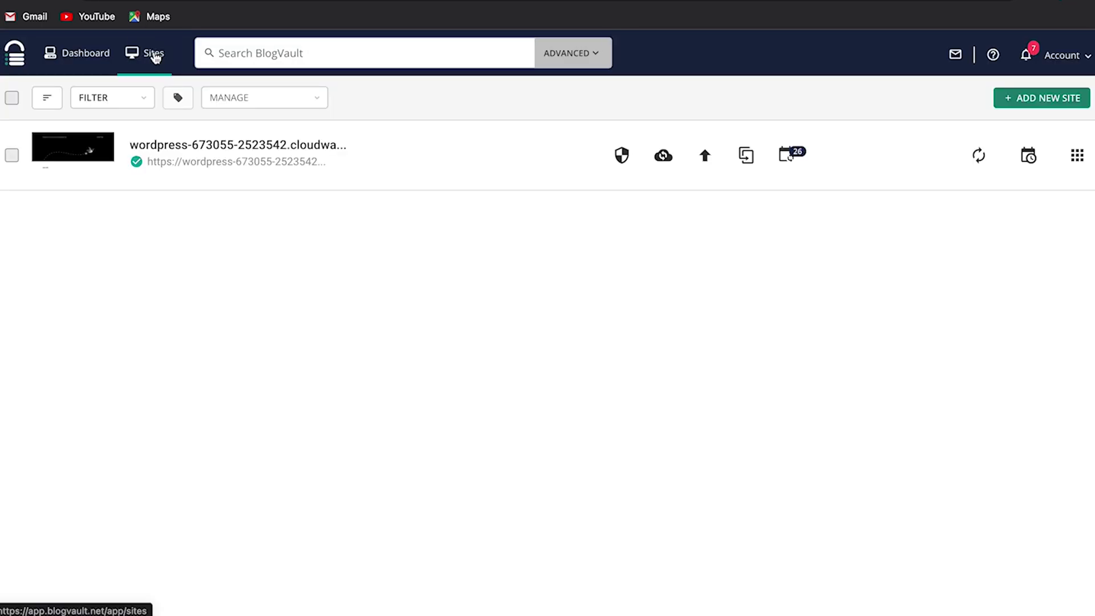
click(13, 155)
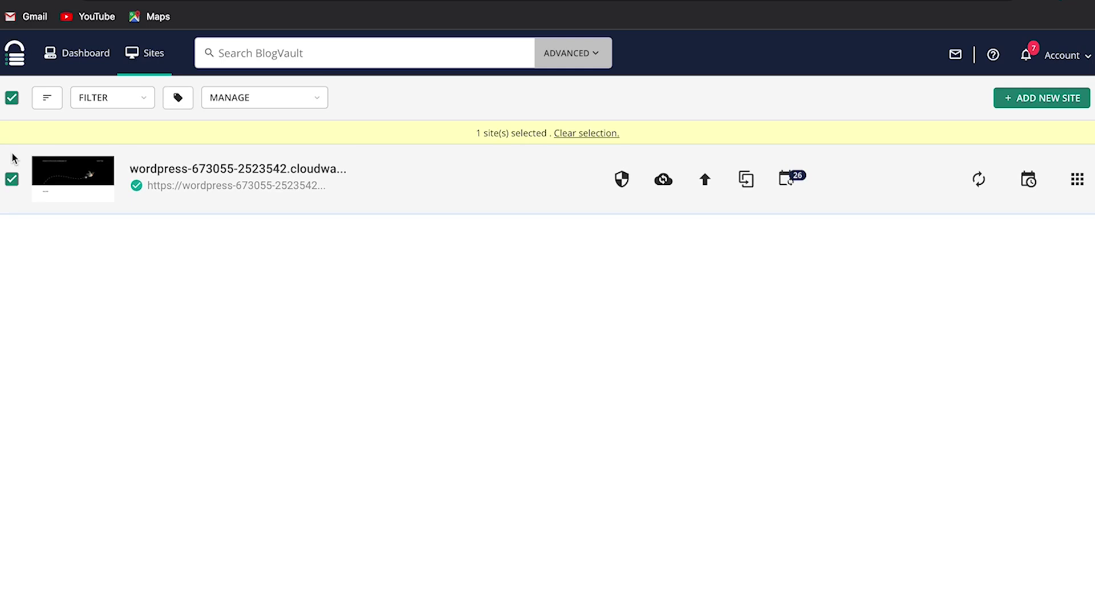
click(228, 98)
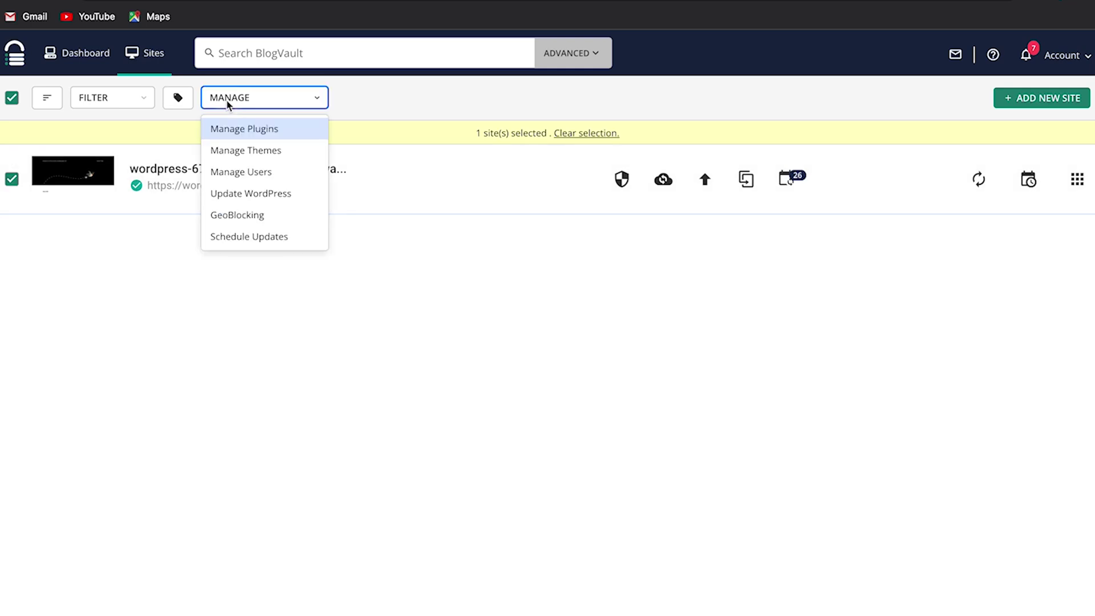
Block Afghanistan, Albania and American Samoa in the site's GeoBlocking settings.
click(238, 219)
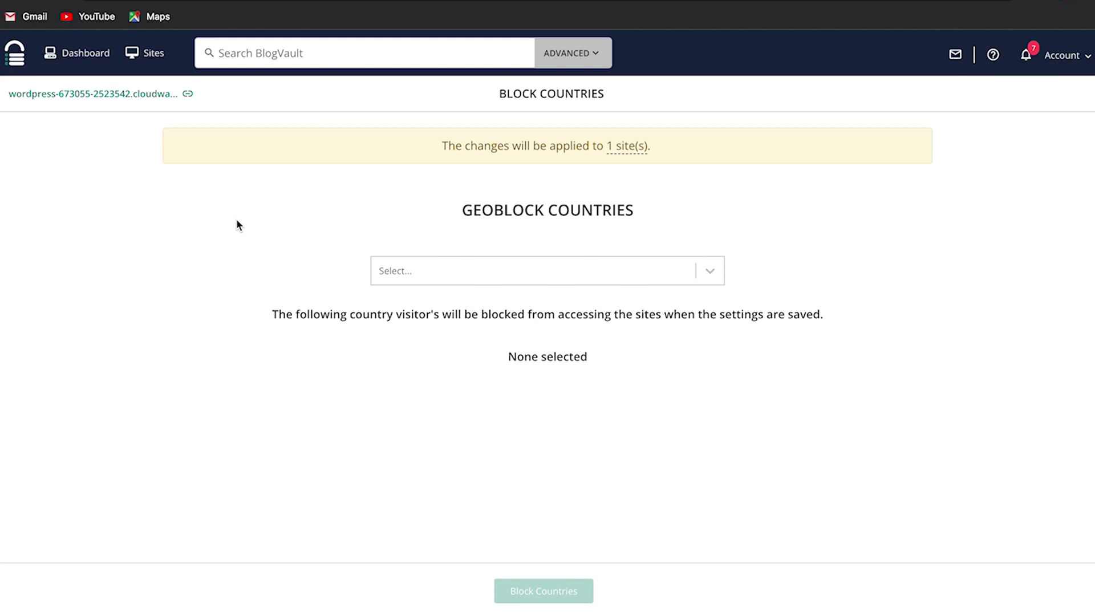
click(402, 278)
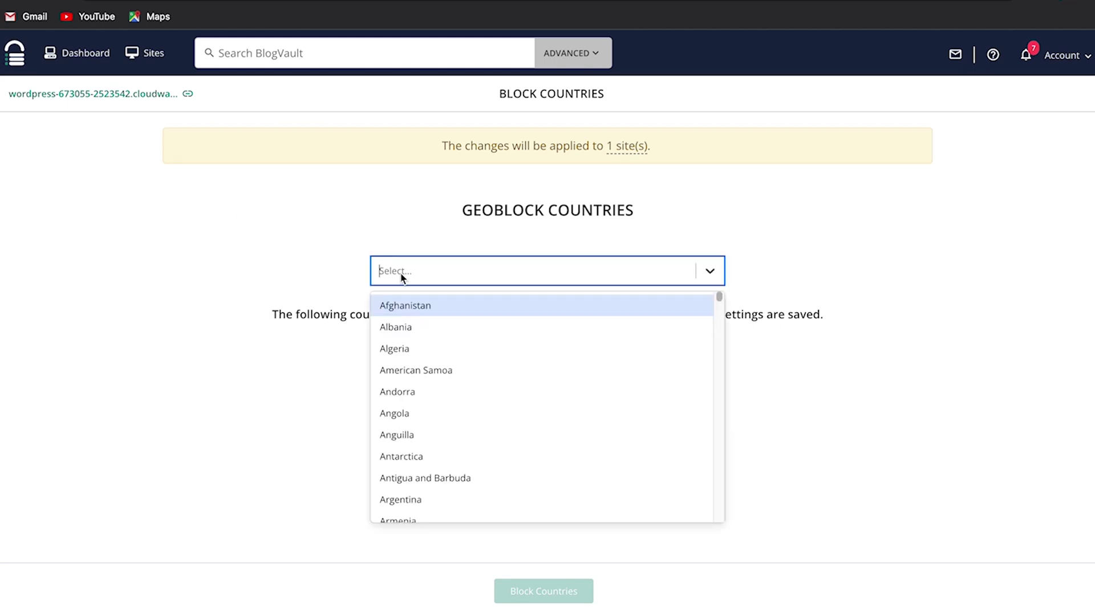
click(406, 308)
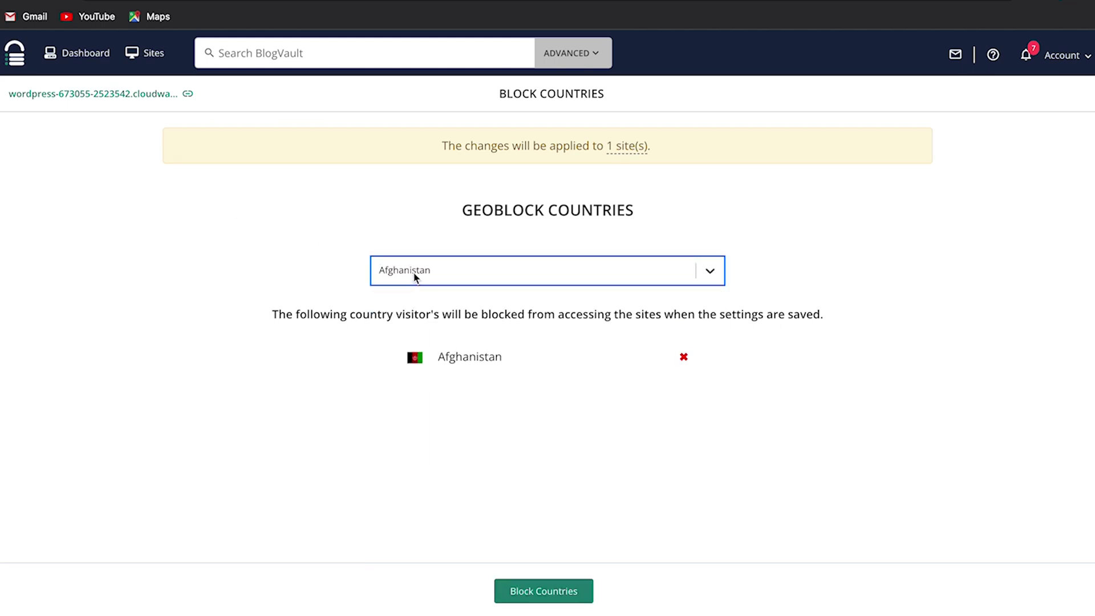
click(415, 277)
click(404, 328)
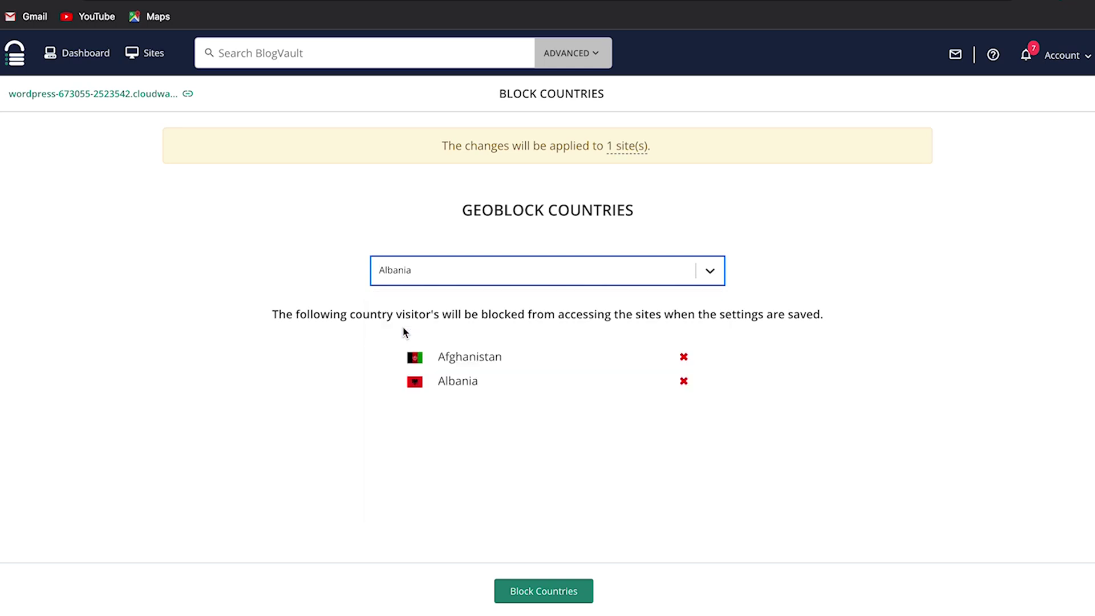
click(421, 277)
click(415, 374)
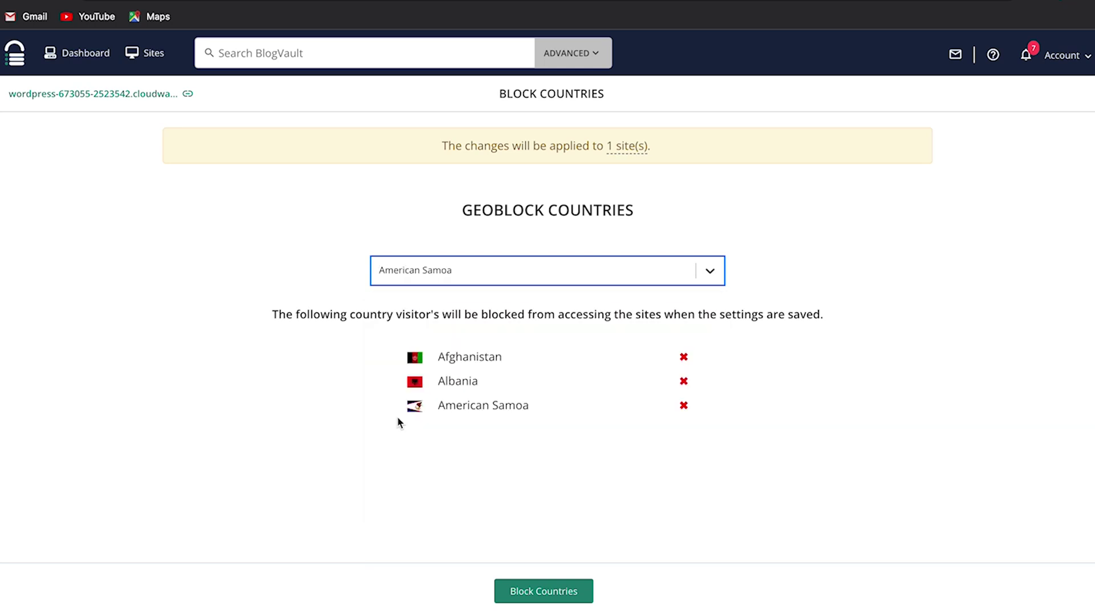
click(523, 591)
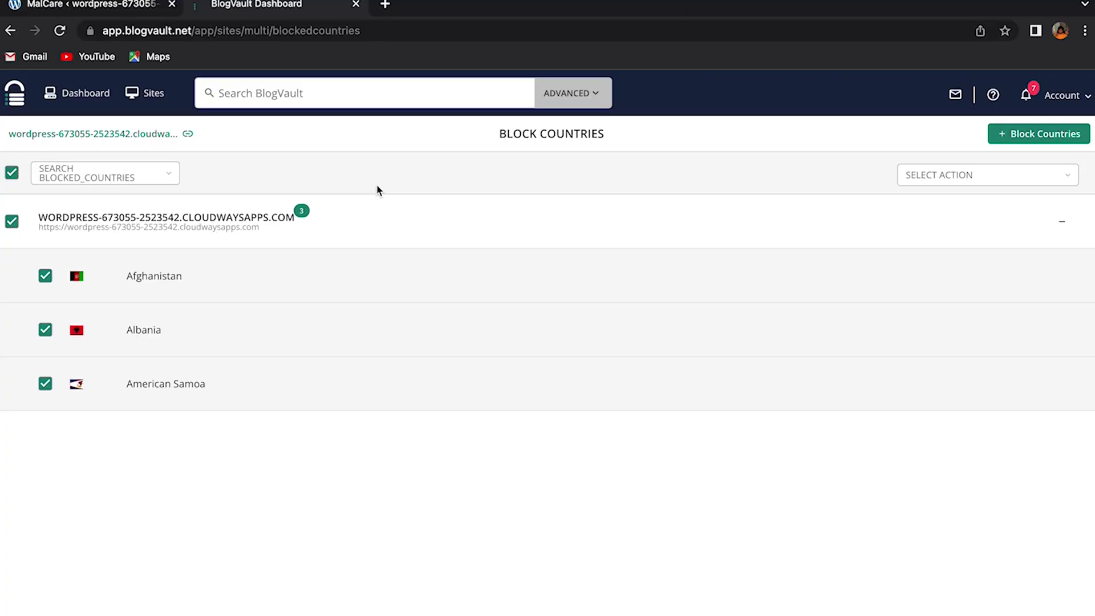
Unblock the countries in BlogVault, then activate IP2Location Country Blocker and start its database setup.
click(909, 178)
click(918, 205)
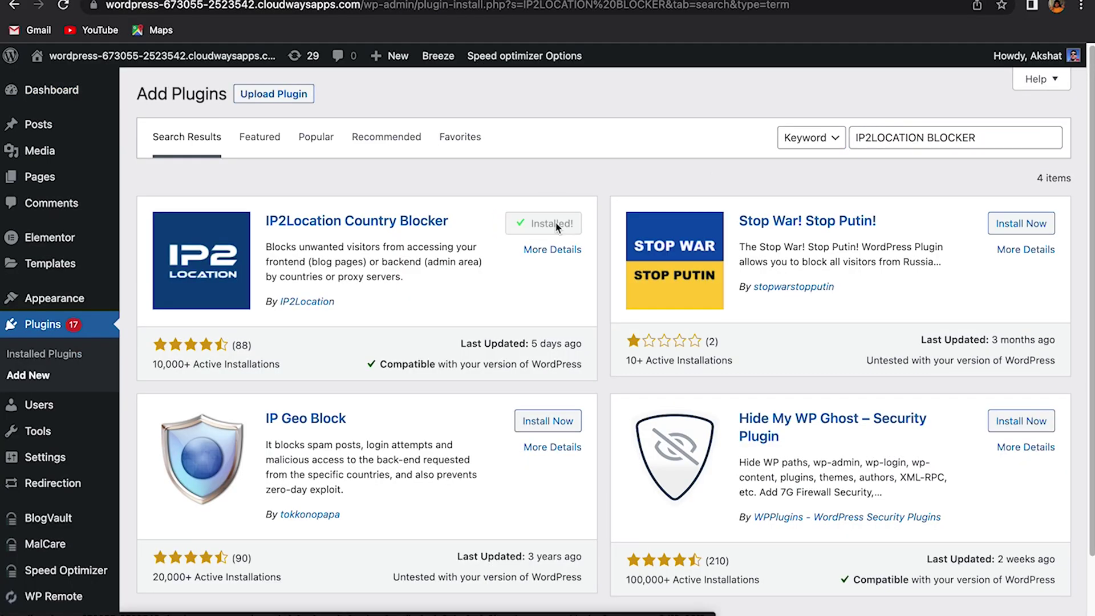
click(555, 224)
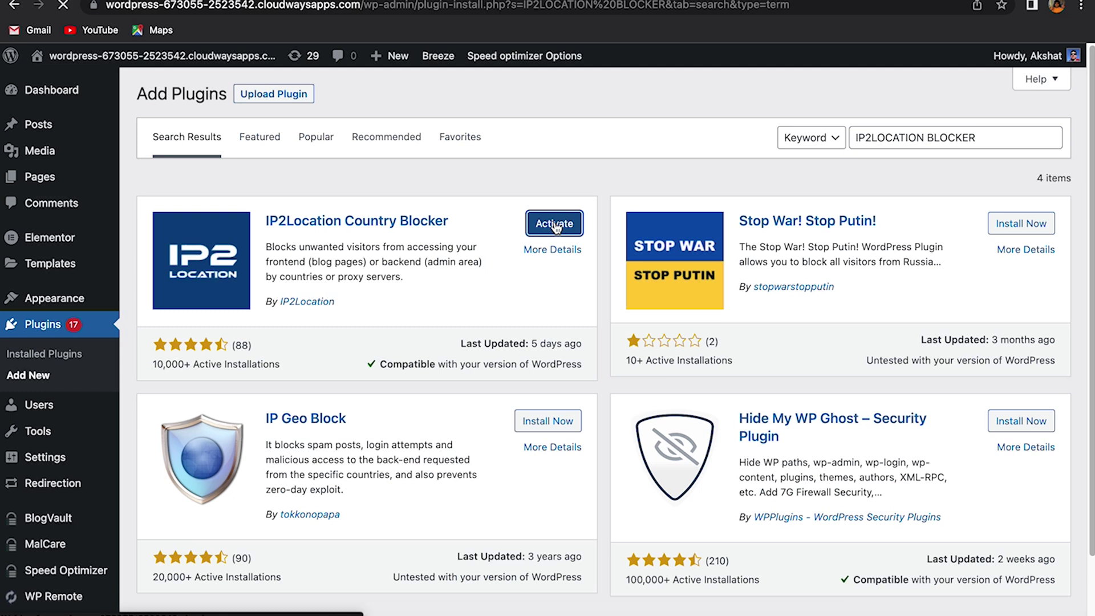
click(552, 128)
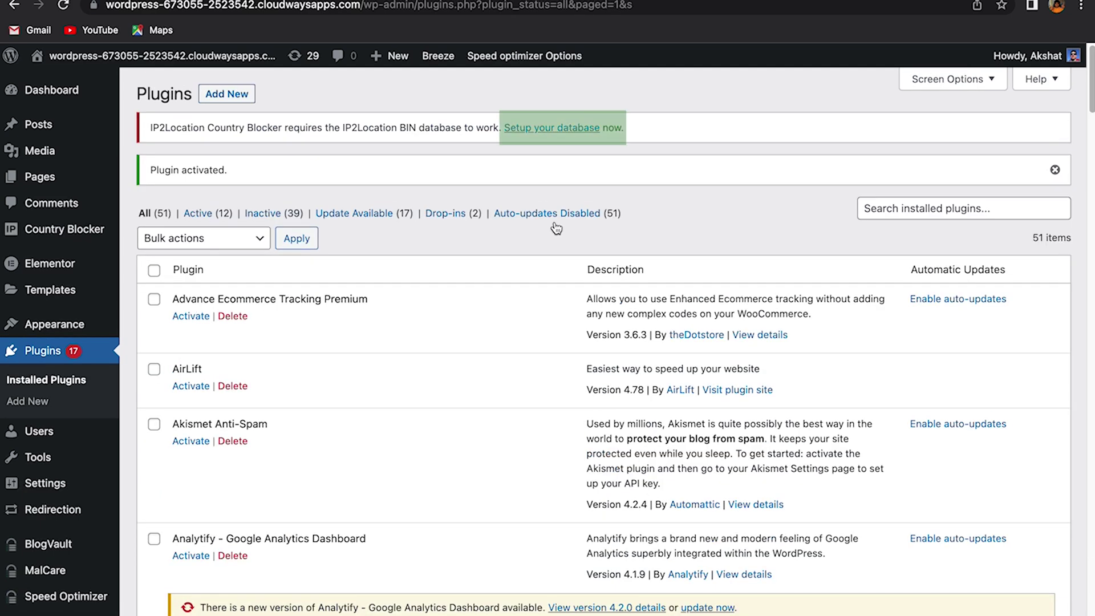
Sign up for and confirm a free IP2Location LITE account, then download the country database.
click(536, 313)
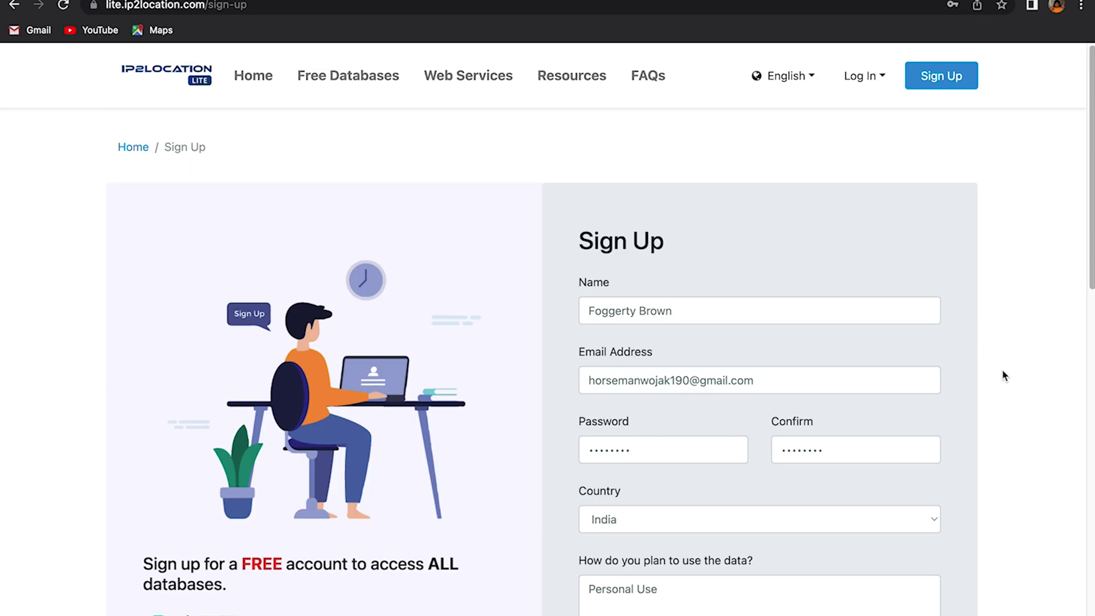
scroll(1005, 375, down, 10)
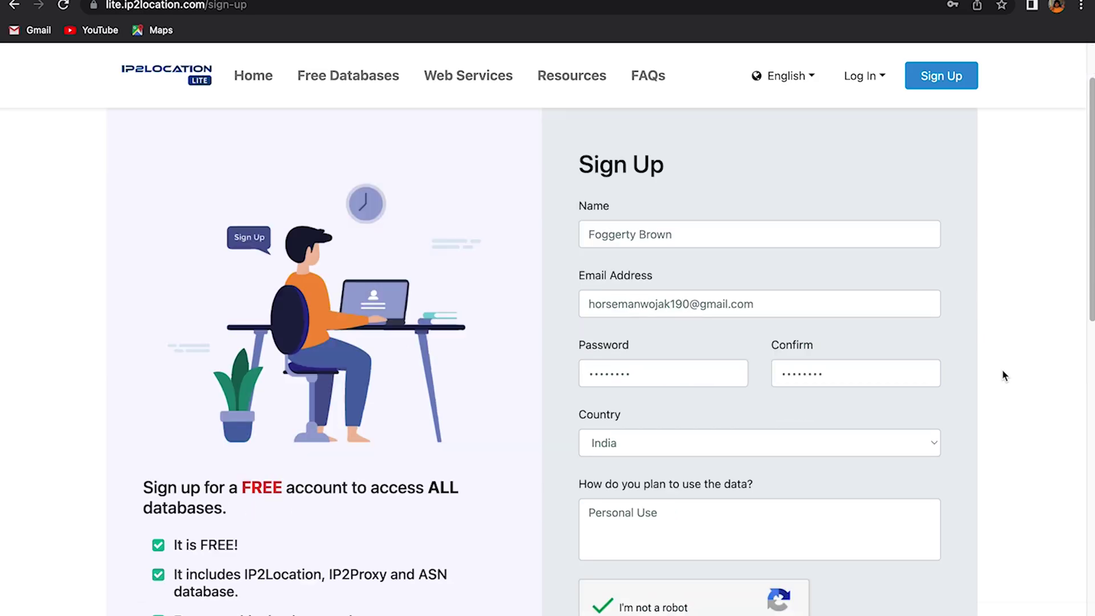
click(850, 454)
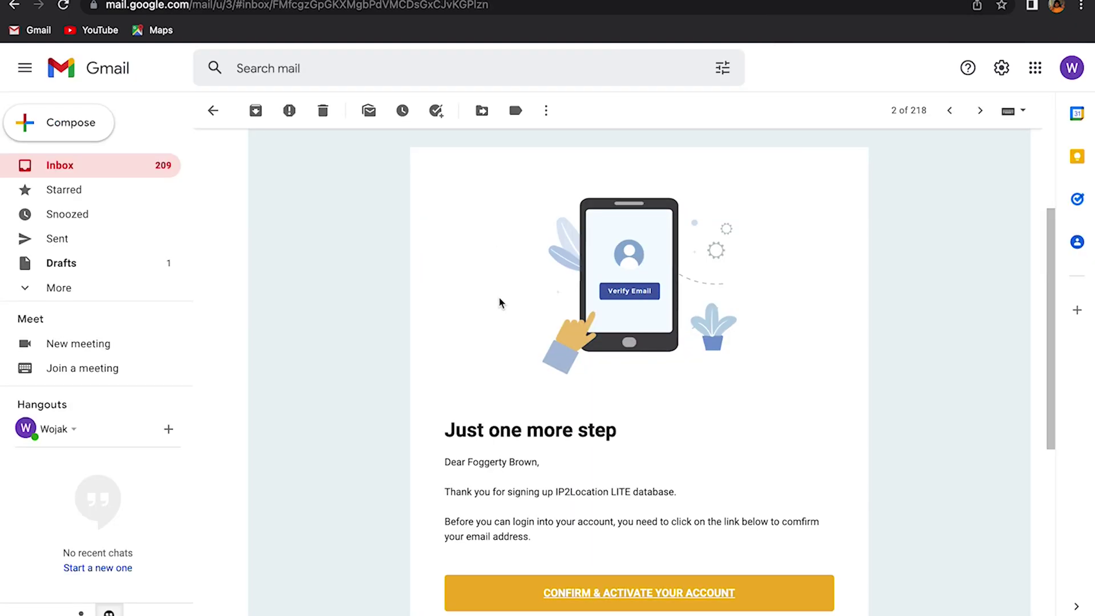
click(587, 580)
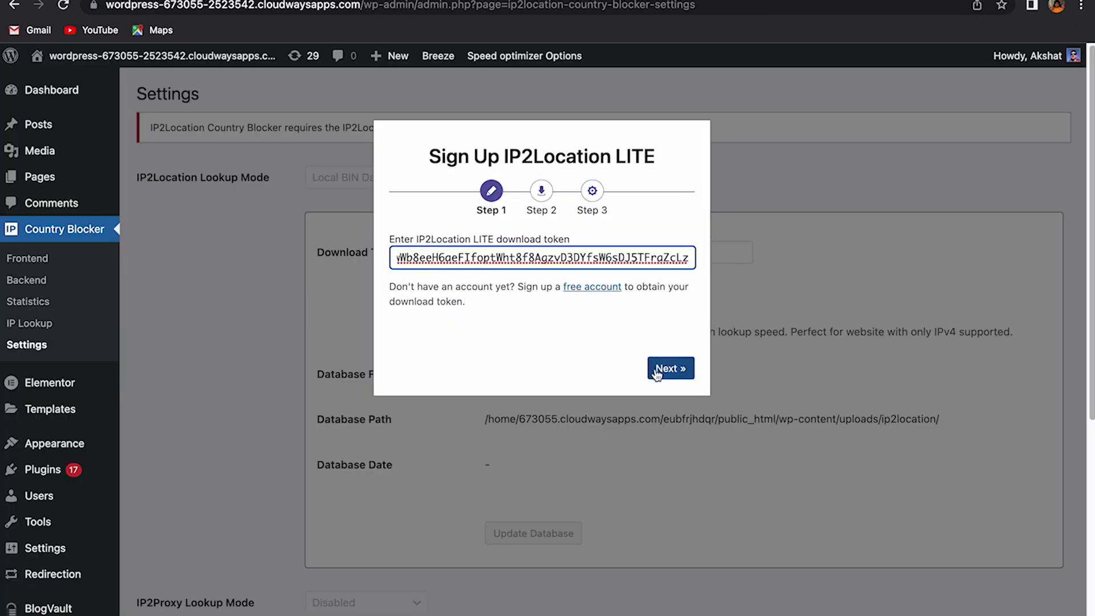
click(663, 371)
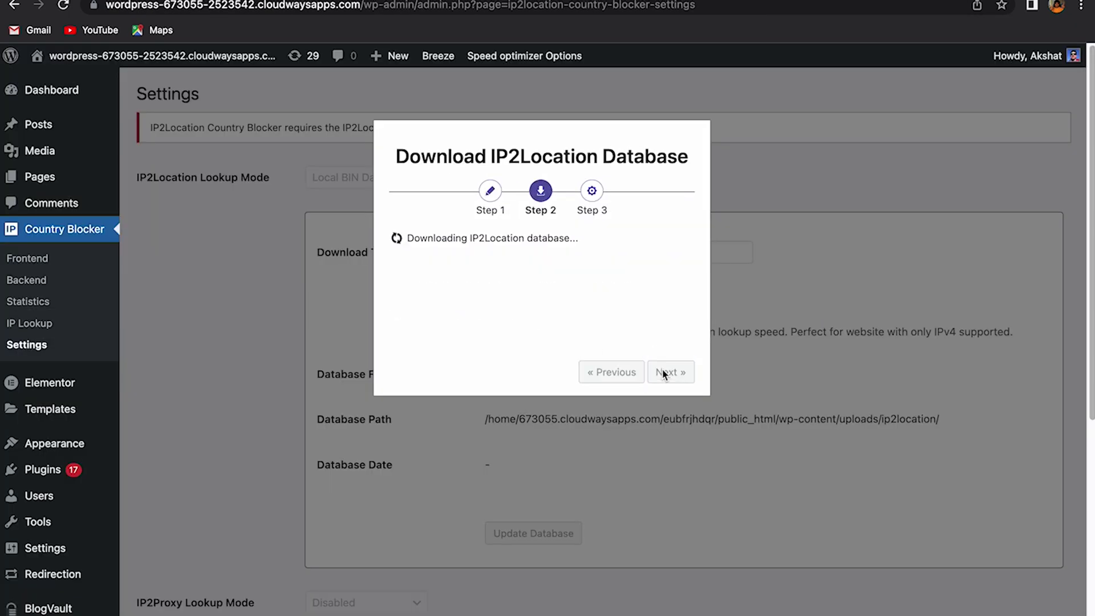
click(663, 372)
Finish the setup wizard and scroll through the Country Blocker Frontend Settings page.
click(664, 372)
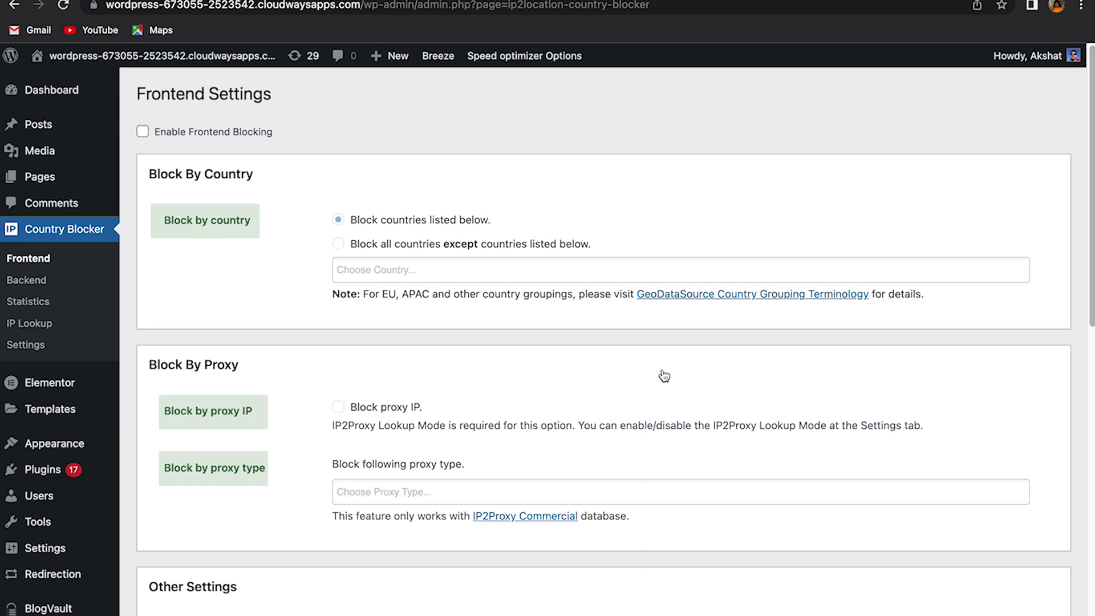
scroll(456, 355, down, 8)
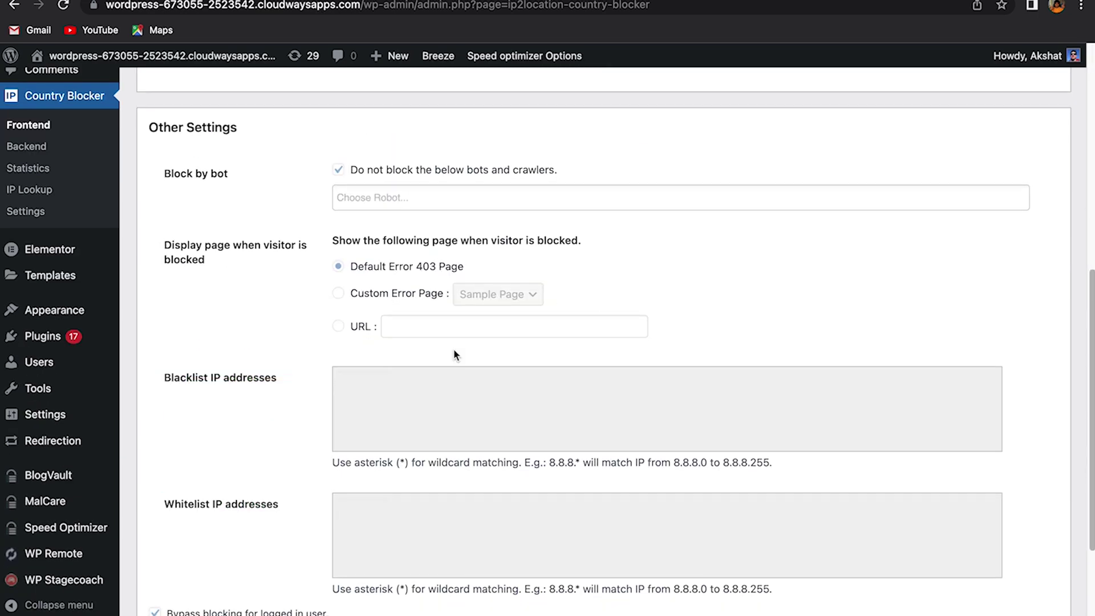
scroll(455, 355, up, 1)
scroll(454, 348, down, 4)
scroll(453, 351, up, 11)
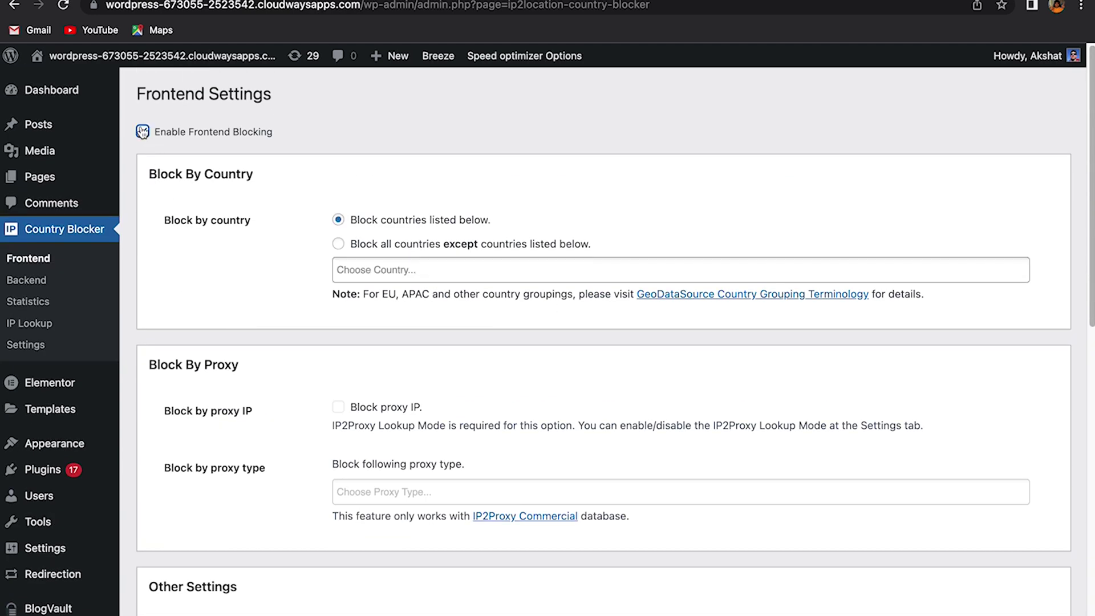
scroll(361, 268, down, 10)
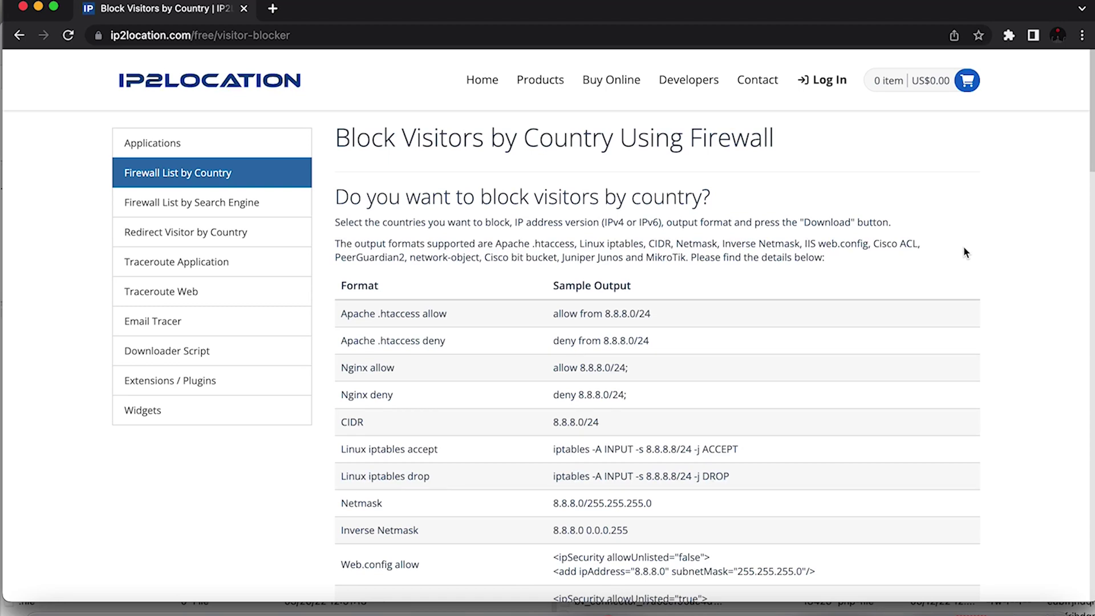
Set the firewall list's country to Russian Federation and output format to Apache 2.0 - 2.3 .htaccess deny.
scroll(964, 248, down, 10)
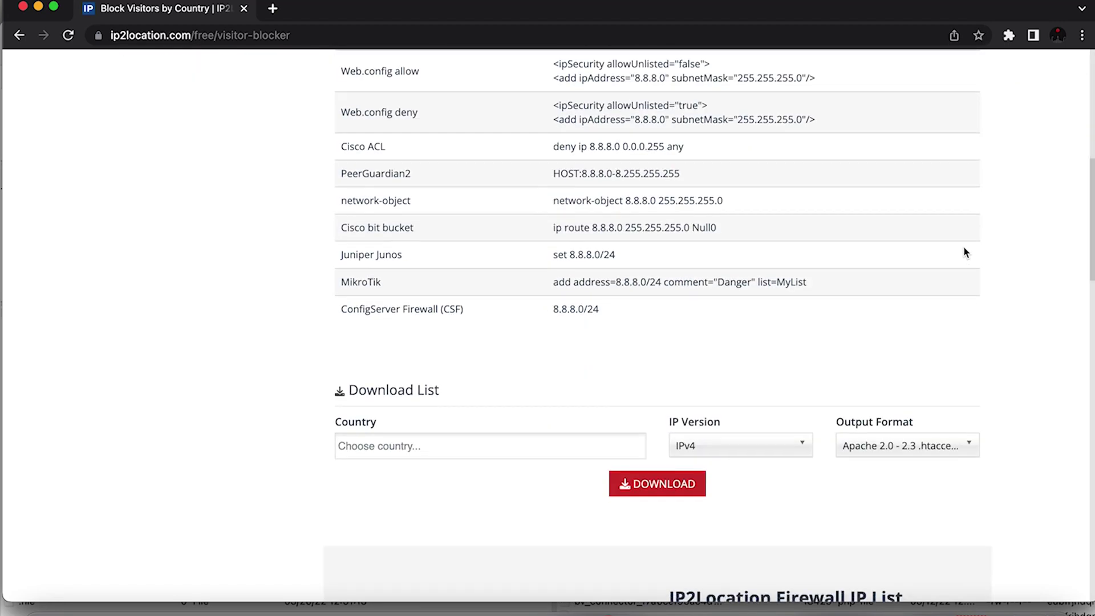
scroll(963, 253, down, 3)
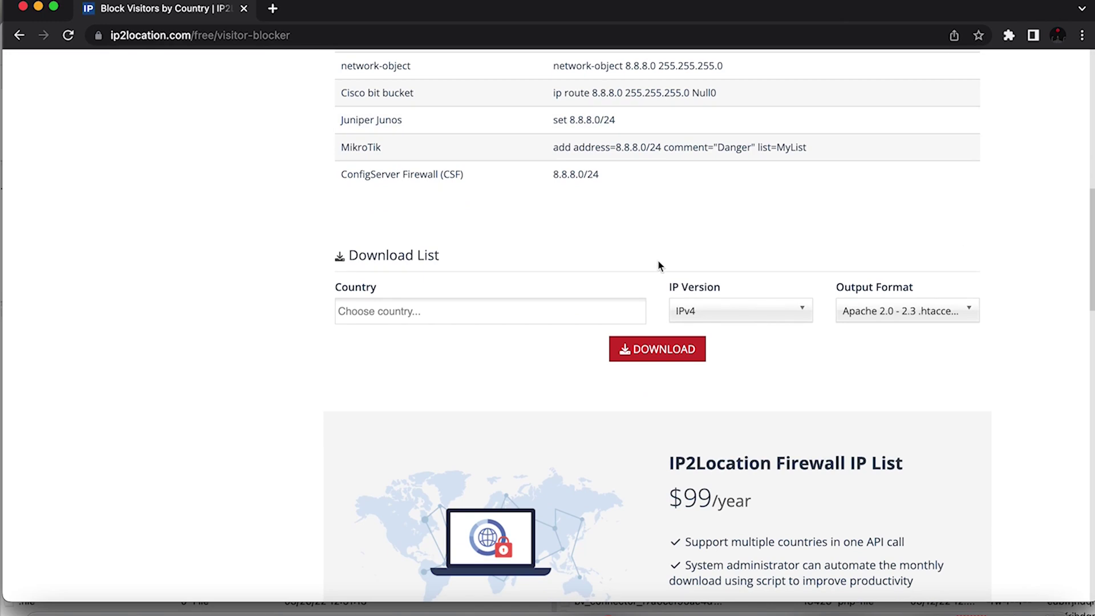
click(567, 303)
text(Russia)
key(Return)
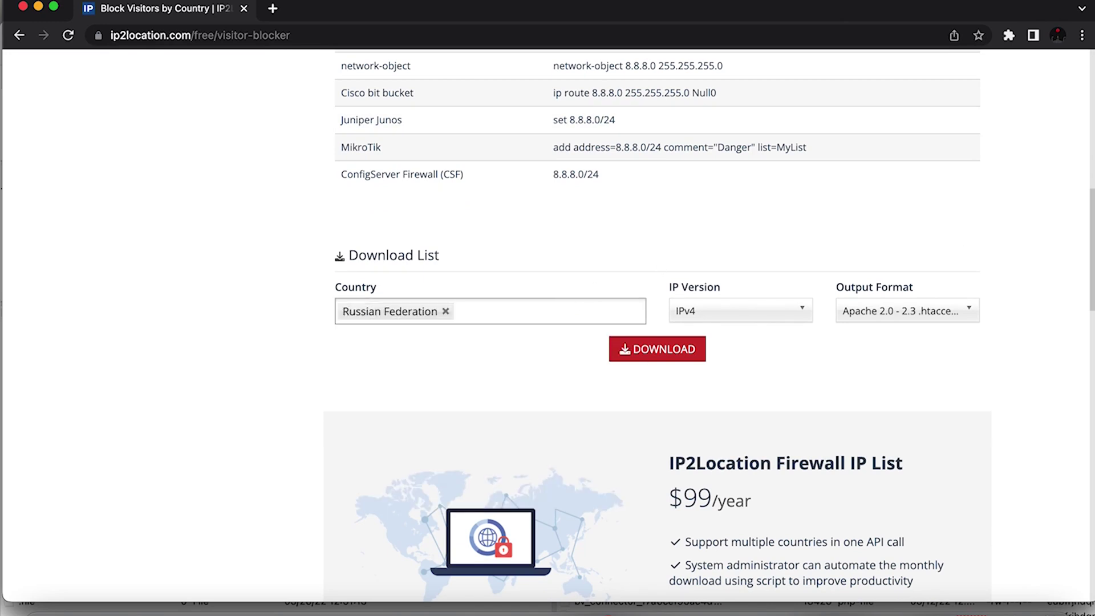
click(879, 317)
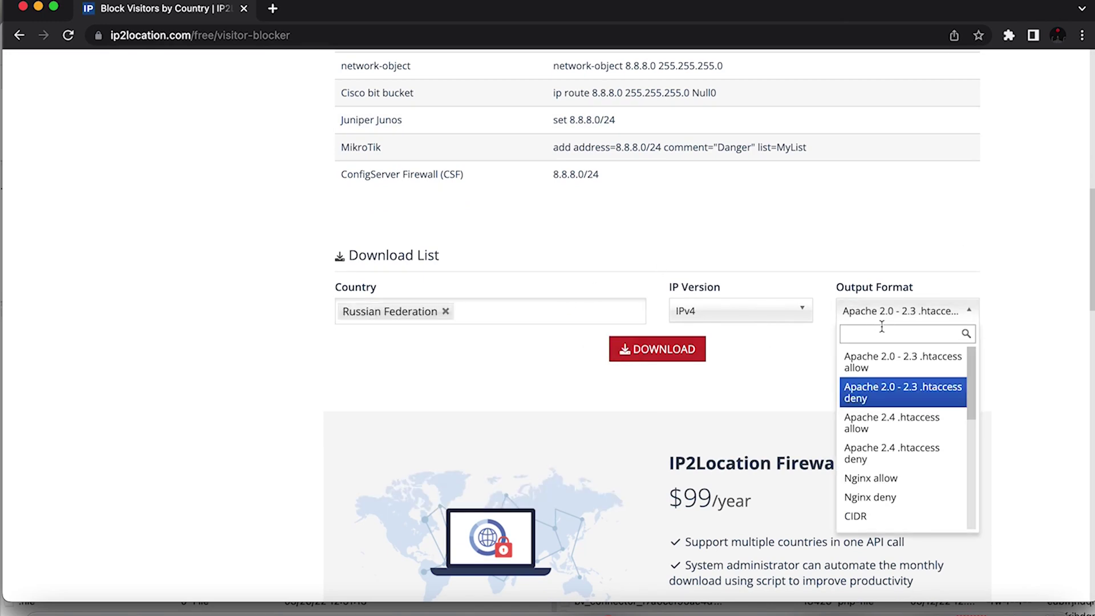
click(878, 402)
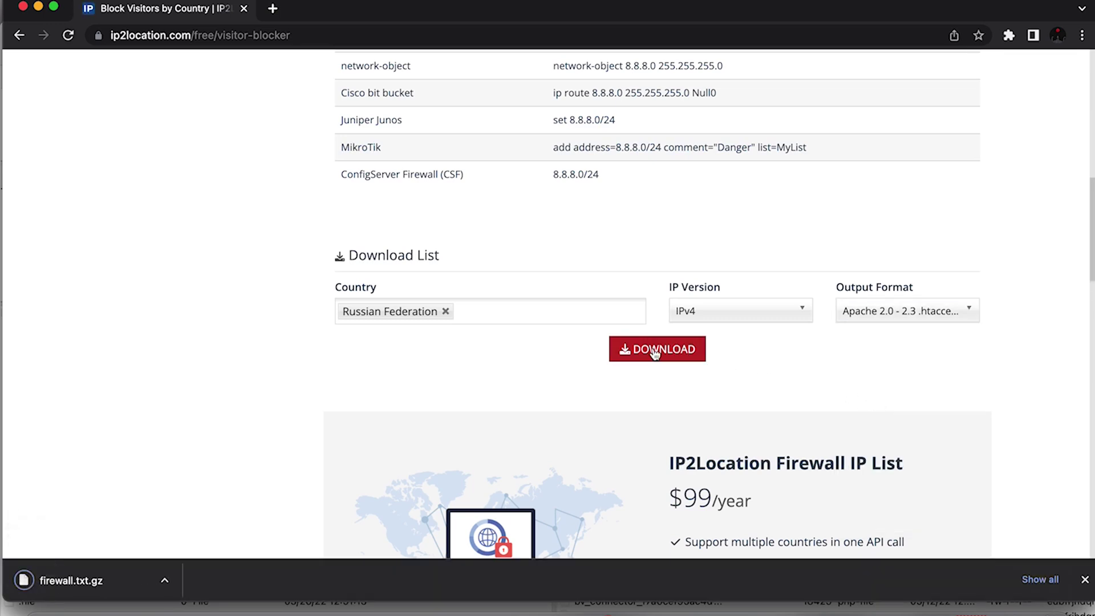
Copy all the deny rules from firewall.txt, then open public_html on the server in FileZilla.
click(125, 573)
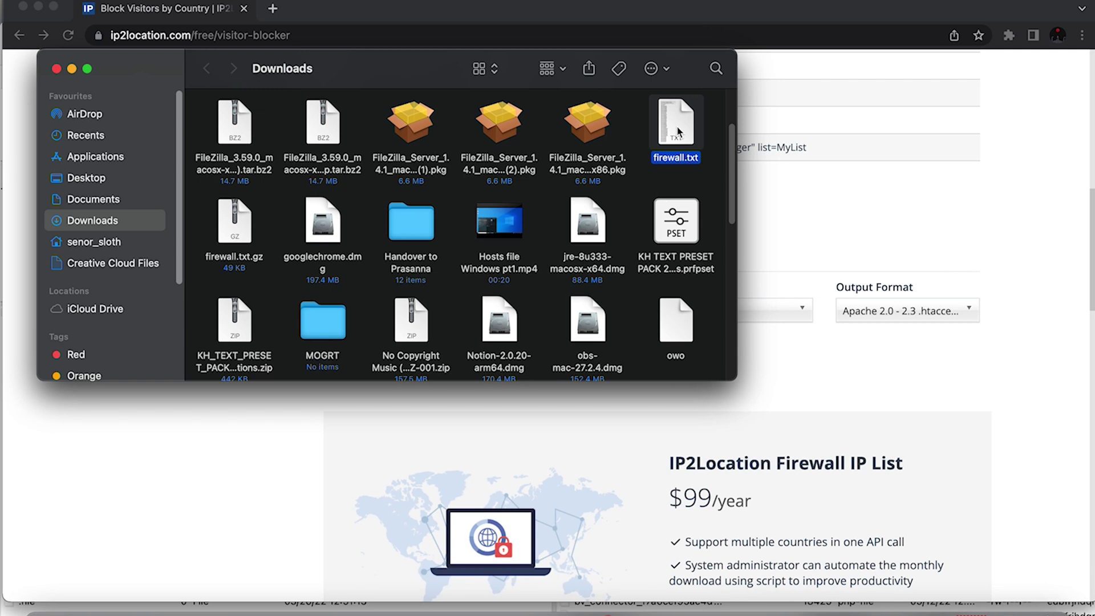
double_click(676, 122)
key(super+a)
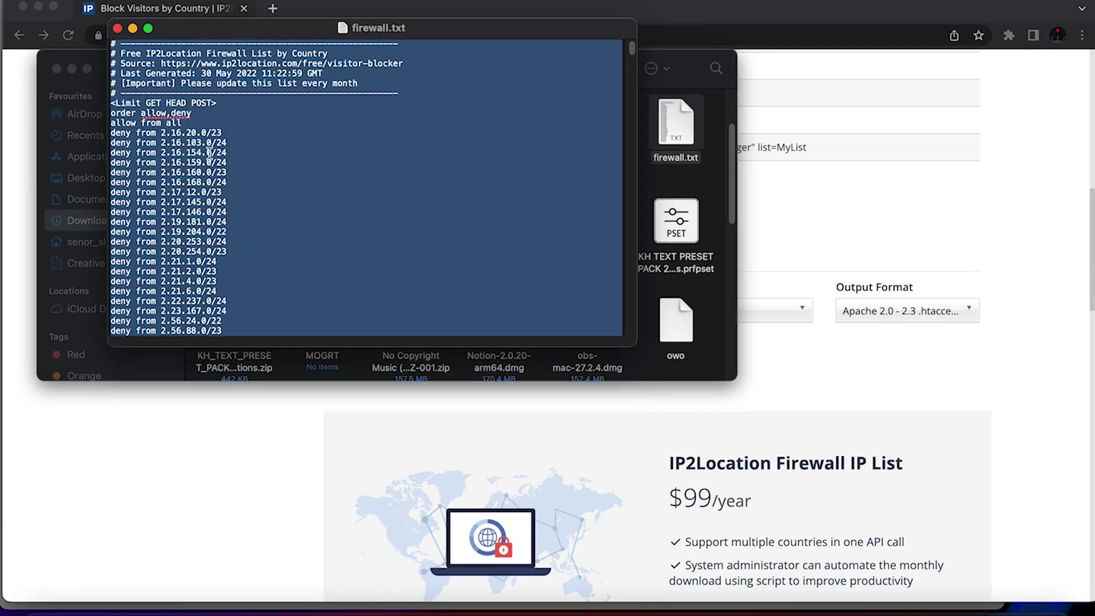
right_click(210, 153)
click(215, 247)
key(super+Tab)
double_click(617, 390)
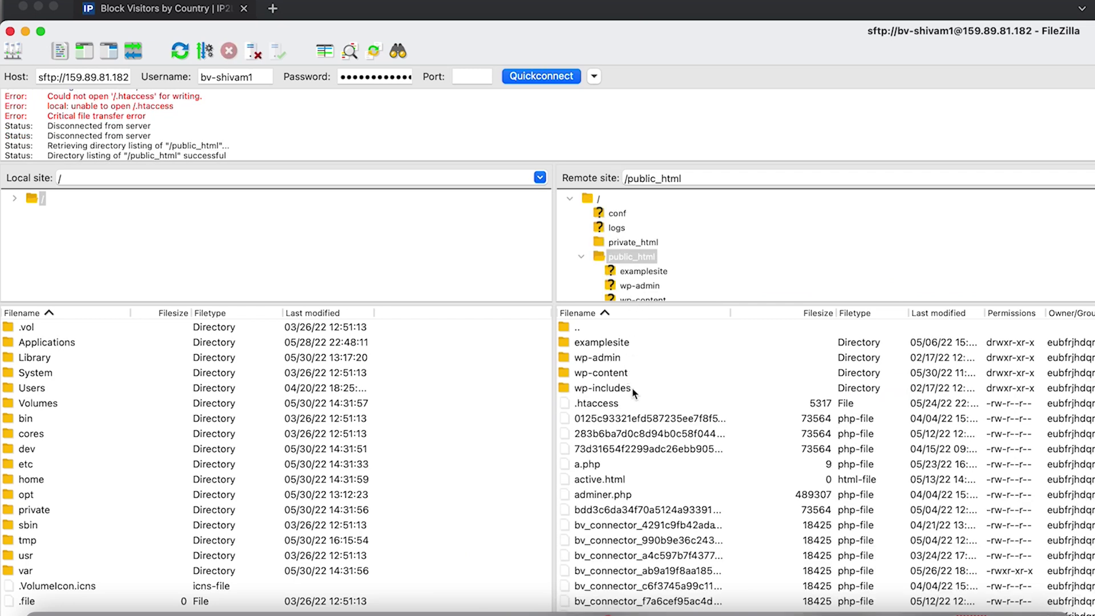
Open a freshly downloaded copy of .htaccess for editing, discarding the local file.
double_click(617, 408)
right_click(617, 408)
click(681, 451)
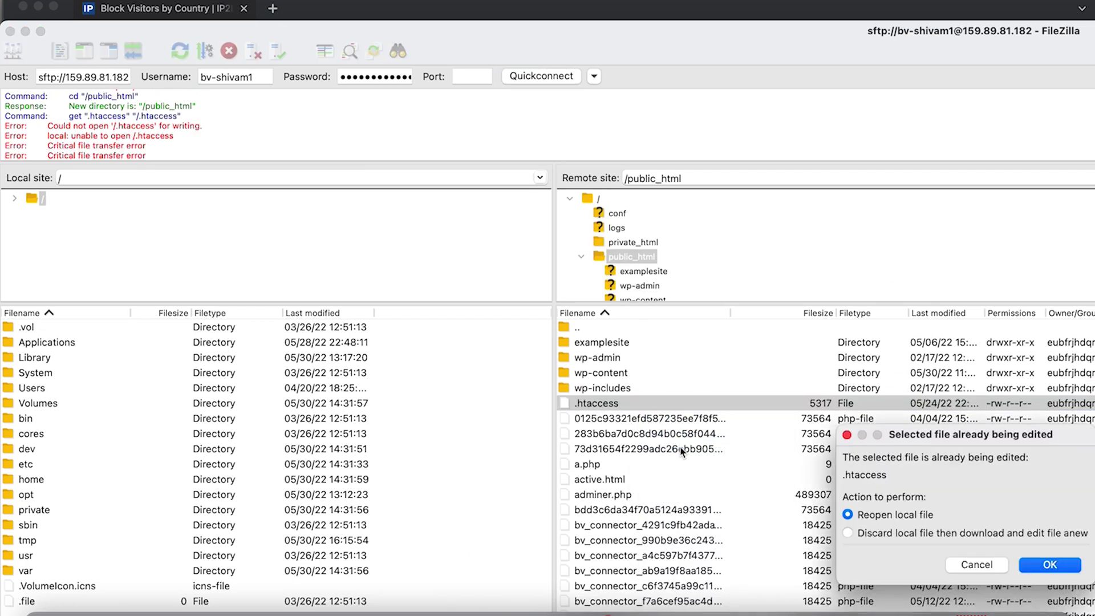
click(1020, 533)
click(1049, 565)
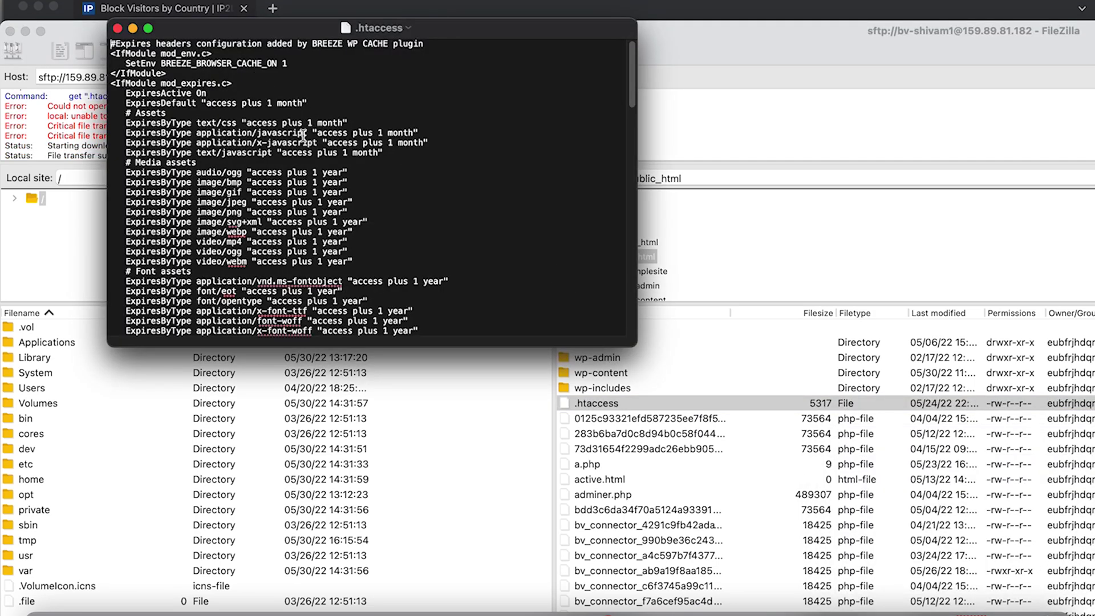
Paste the copied Russian Federation deny rules at the top of .htaccess.
click(451, 47)
key(Return)
key(super+v)
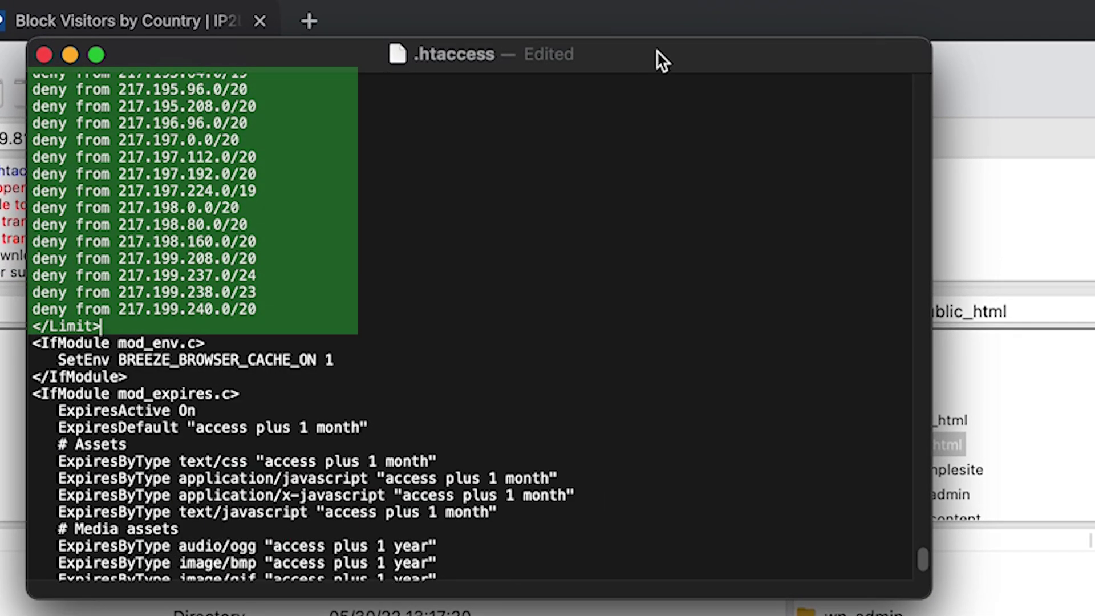